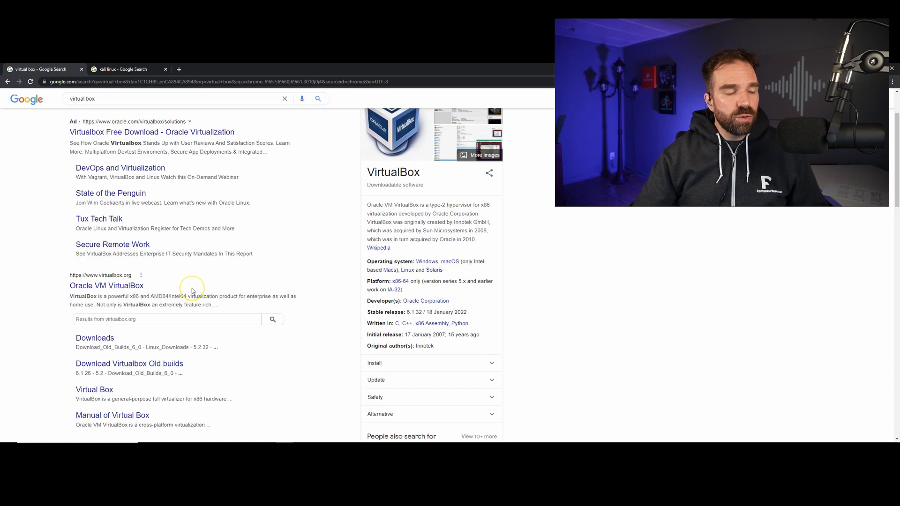
Open the VirtualBox Downloads page and call up the 6.1.32 Windows hosts installer download, dismissing the save dialog without saving
scroll(192, 291, "down", 1)
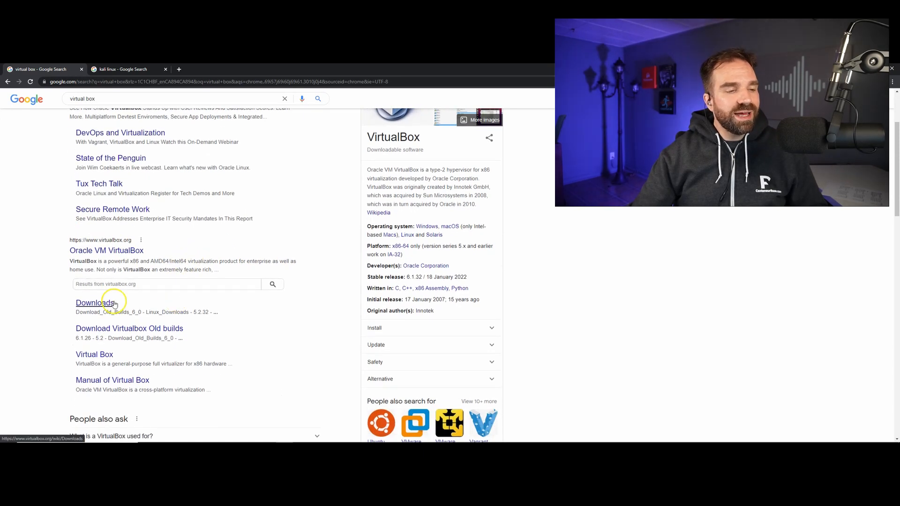
left_click(100, 307)
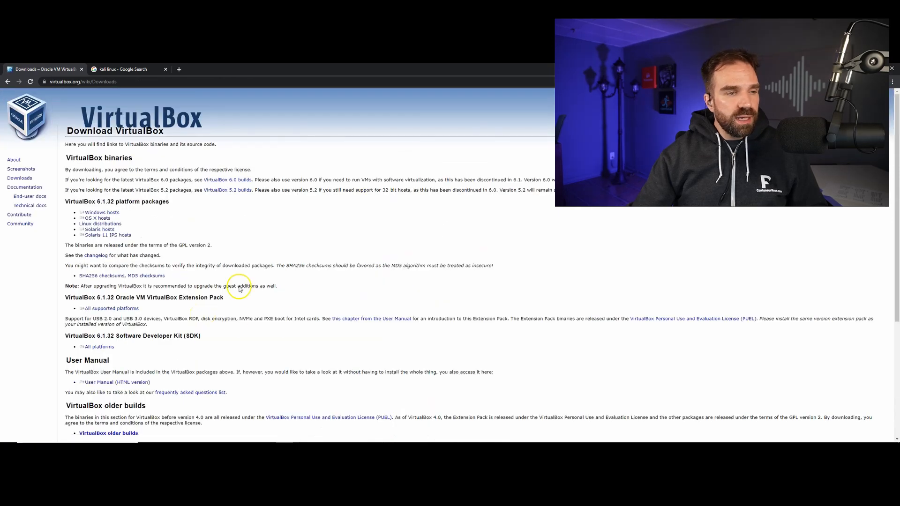
left_click(117, 214)
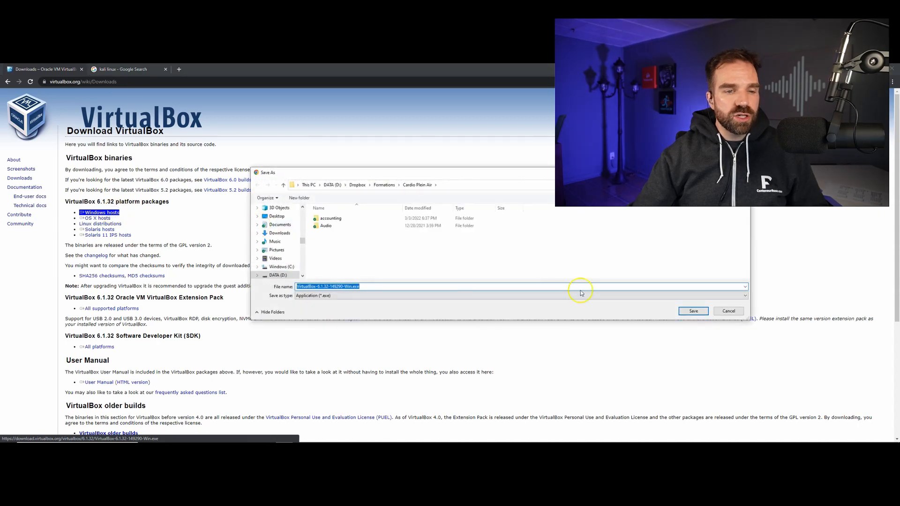
left_click(728, 311)
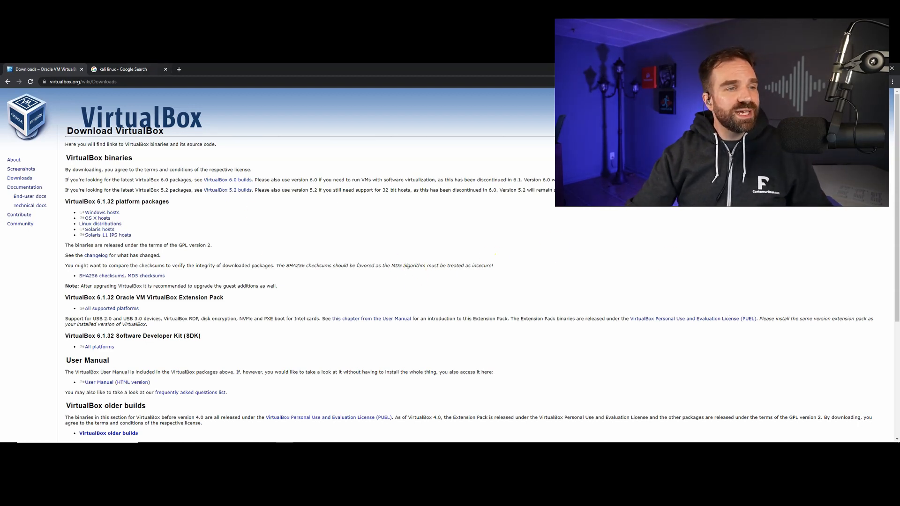
Open Kali Linux's download page from the kali linux search results and go to the official Kali Linux VMware and VirtualBox images
left_click(123, 69)
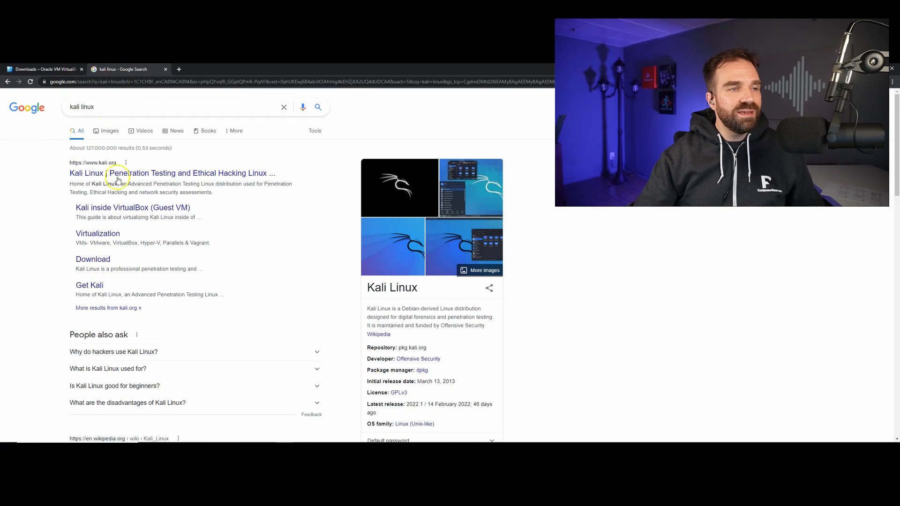
left_click(94, 260)
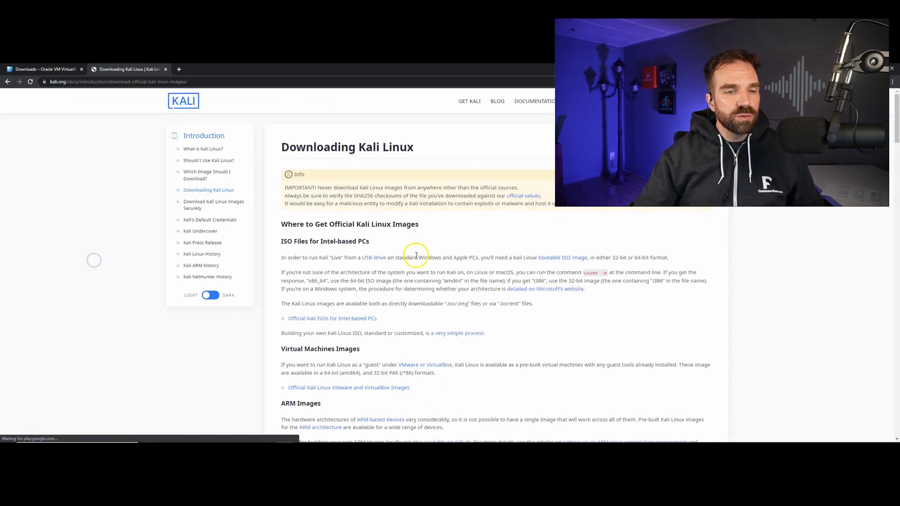
scroll(462, 273, "down", 1)
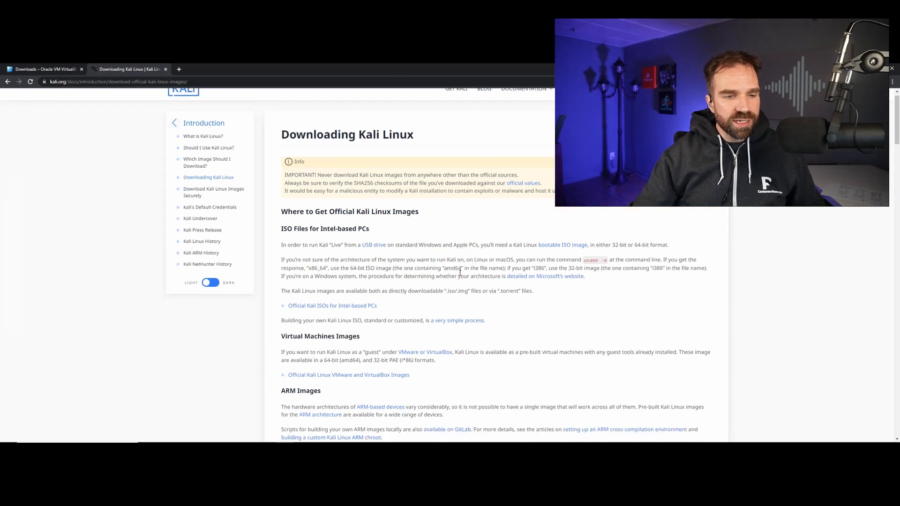
left_click_drag(294, 314, 388, 317)
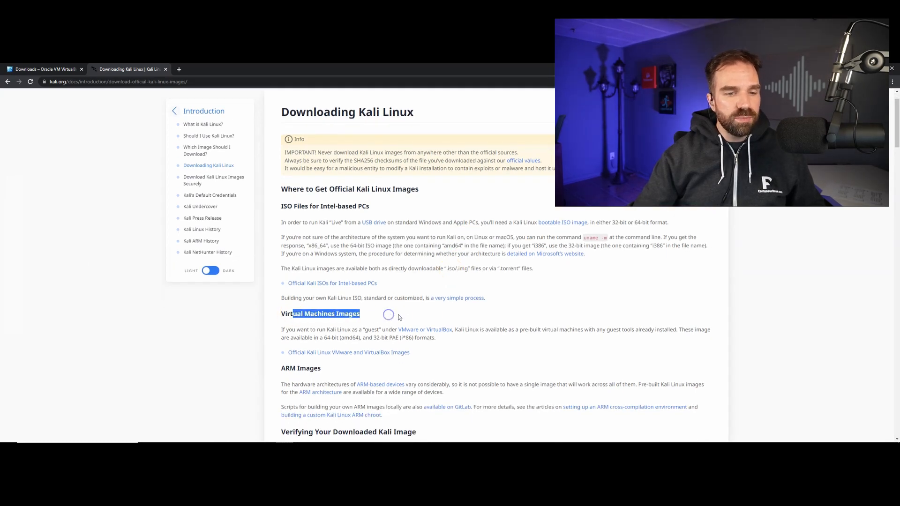
left_click(447, 316)
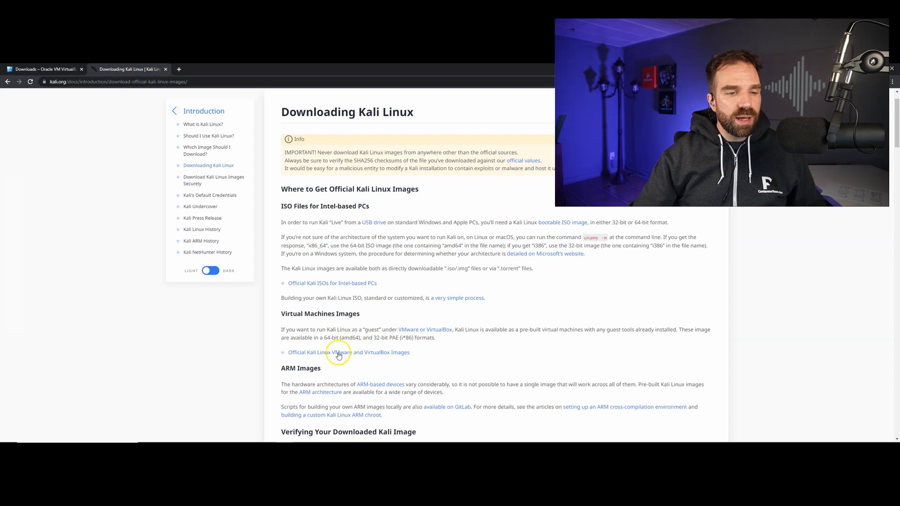
left_click(382, 355)
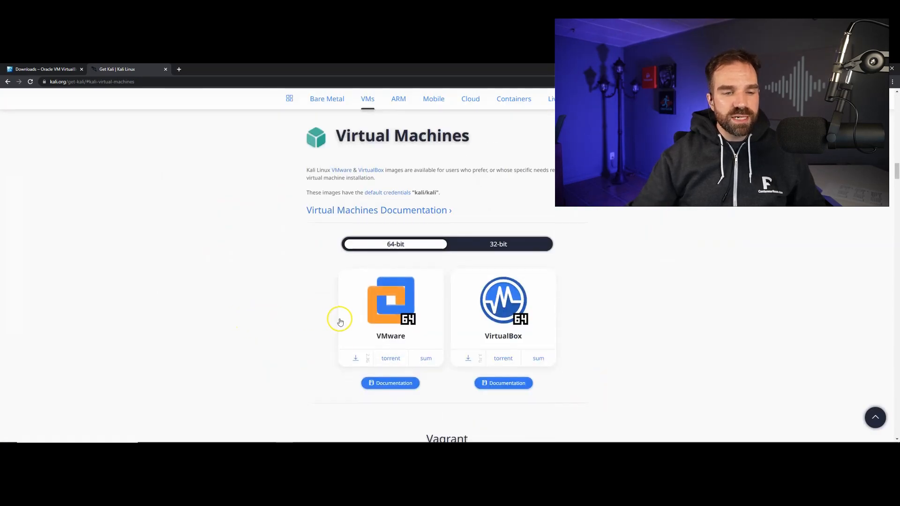
Call up the download of the 64-bit VirtualBox image of Kali Linux and cancel it without saving
scroll(338, 317, "down", 1)
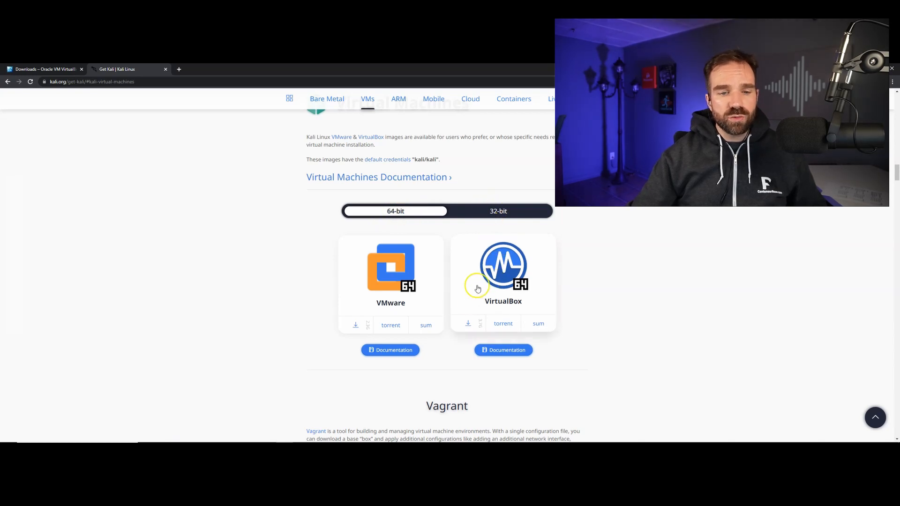
left_click(469, 325)
left_click(728, 312)
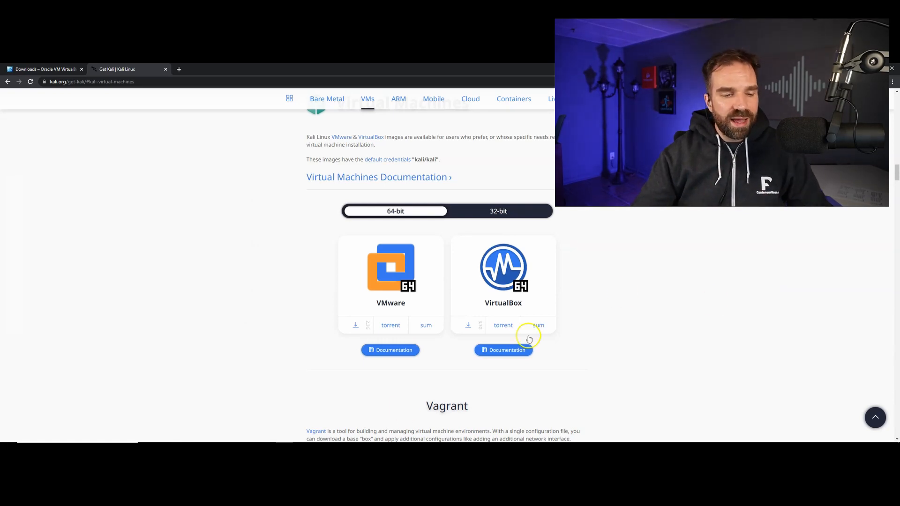
Switch to Oracle VM VirtualBox Manager and review the kali-linux-2022.1-virtualbox-amd64 machine's motherboard, processor, acceleration and display settings
left_click(336, 435)
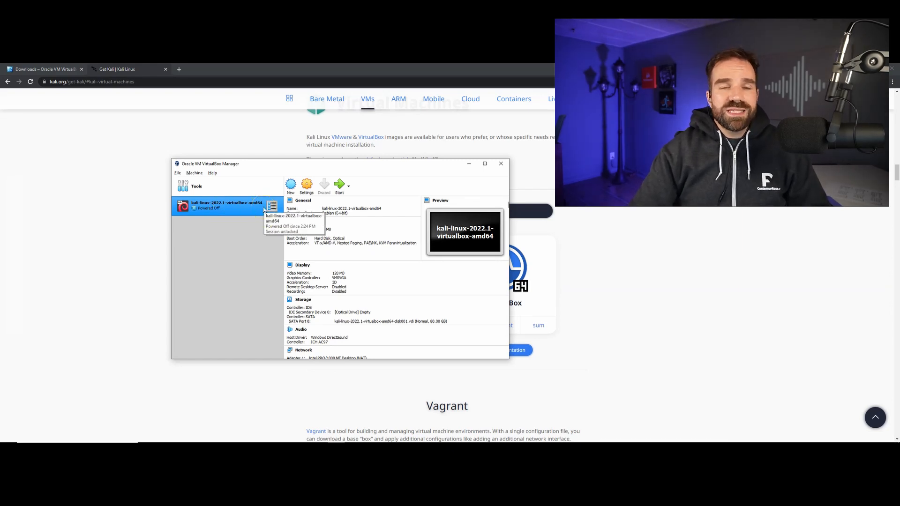
left_click(290, 223)
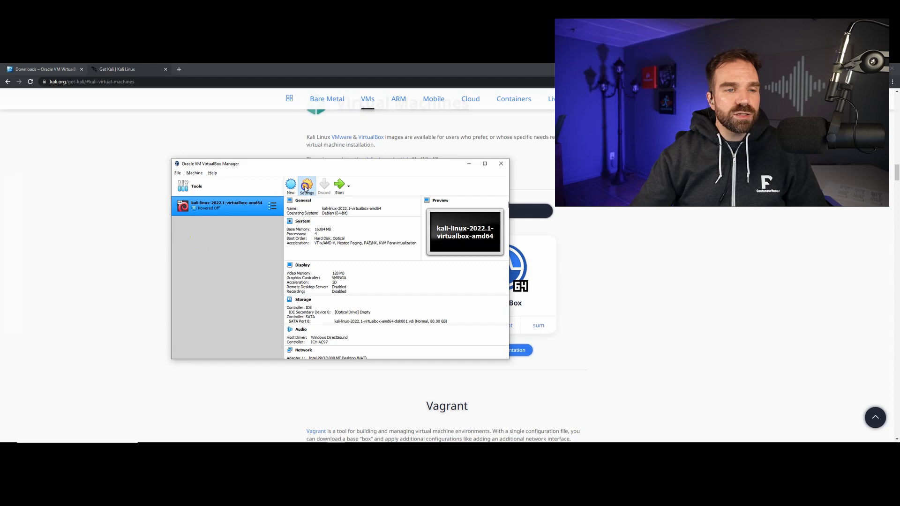
key("ctrl+s")
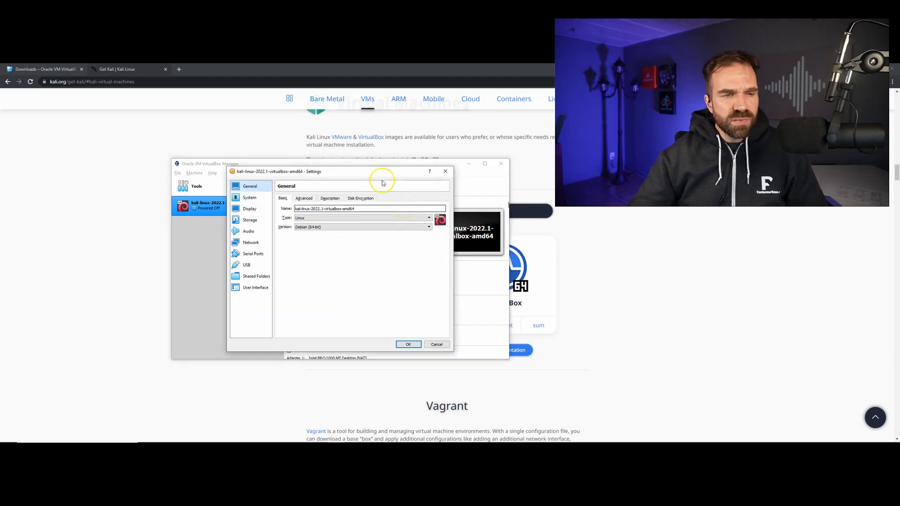
left_click(257, 202)
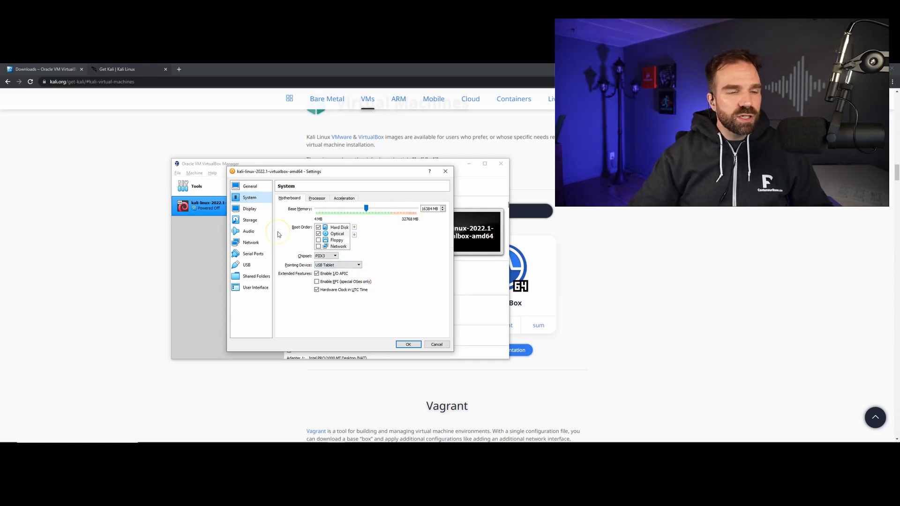
left_click(316, 198)
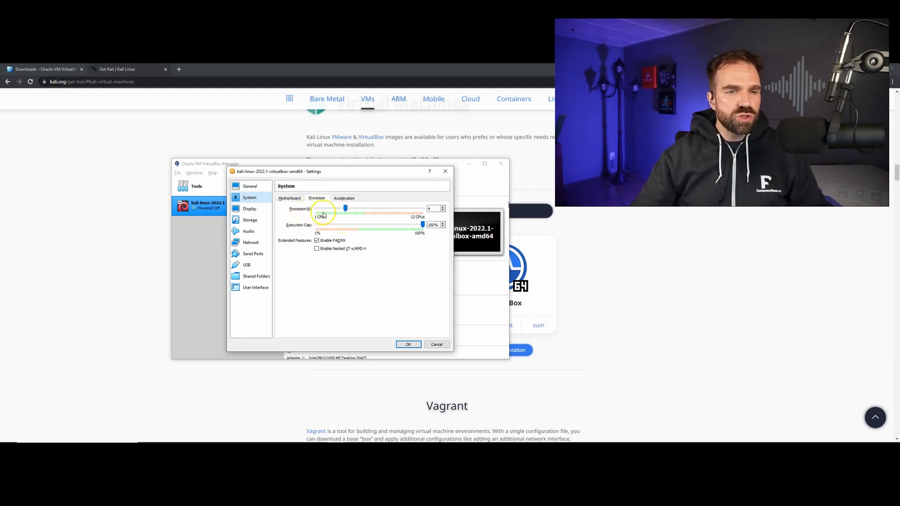
left_click(337, 201)
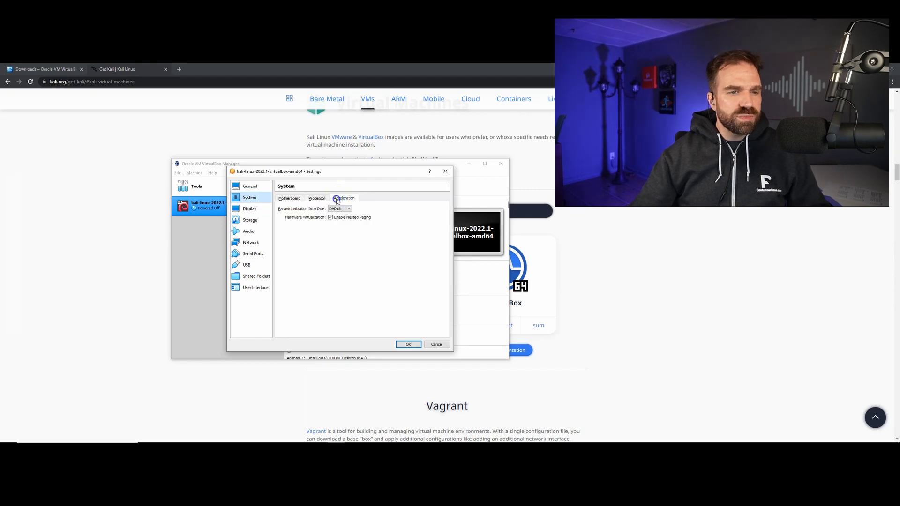
left_click(250, 210)
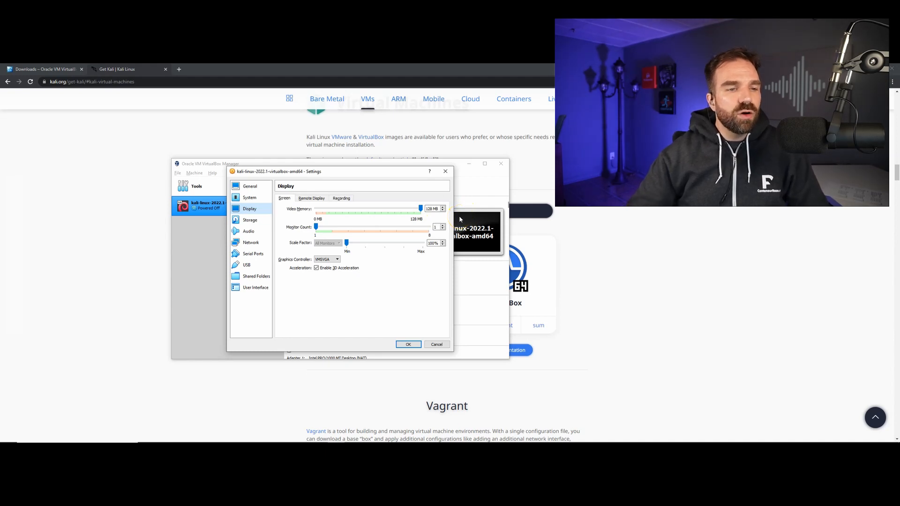
left_click(403, 345)
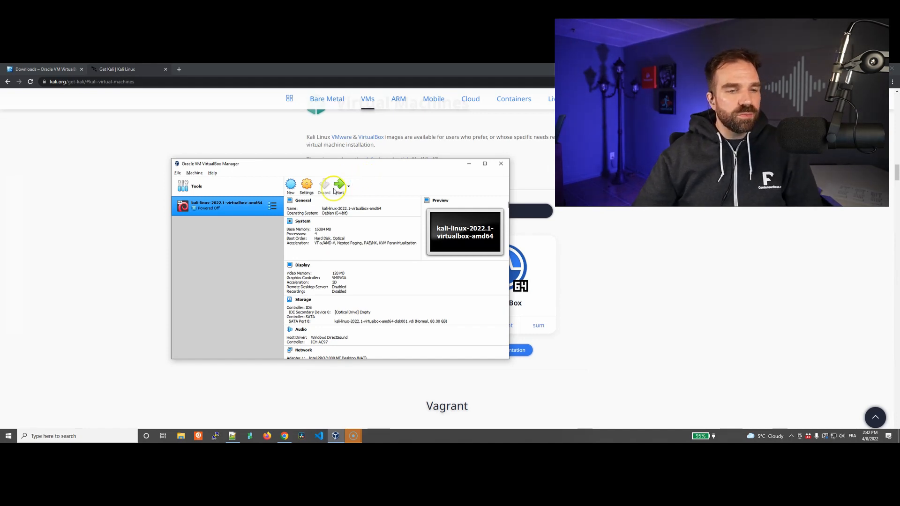
Start the kali-linux-2022.1-virtualbox-amd64 machine and log in to Kali with the default username and account password
left_click(215, 250)
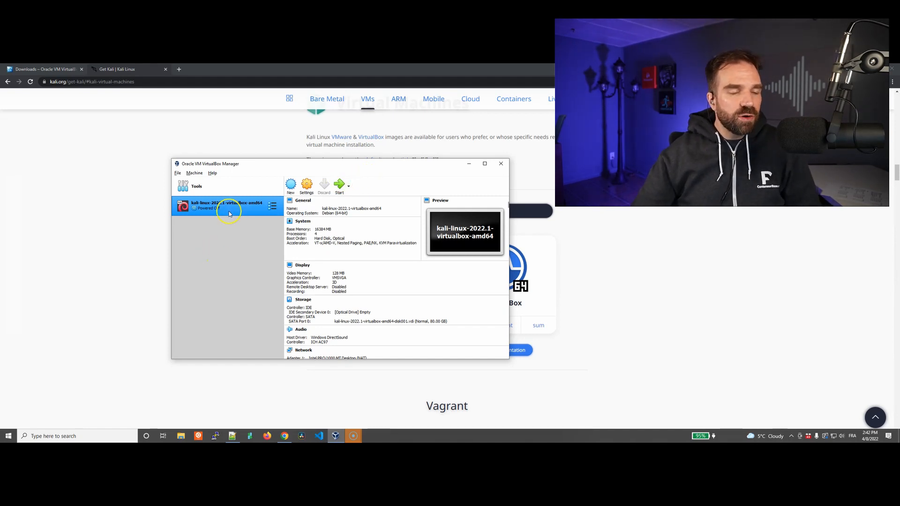
left_click(341, 190)
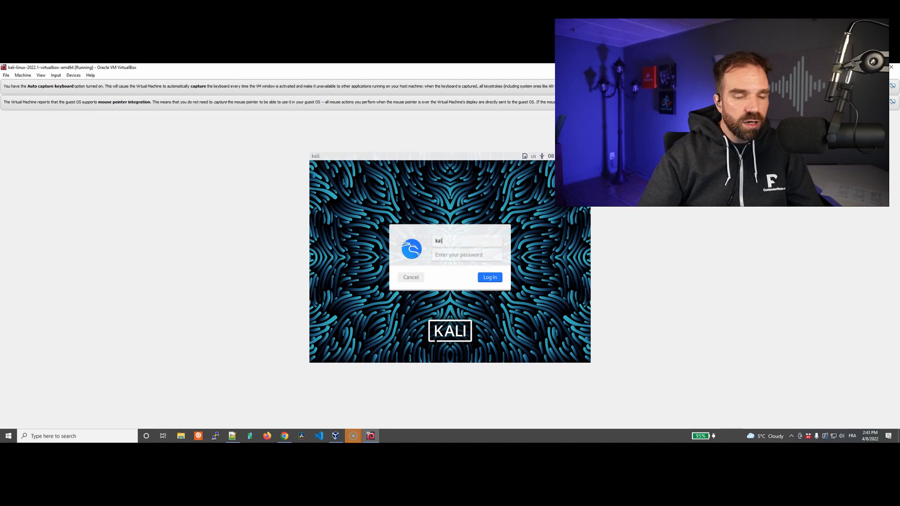
key("Tab")
type("kali")
key("Return")
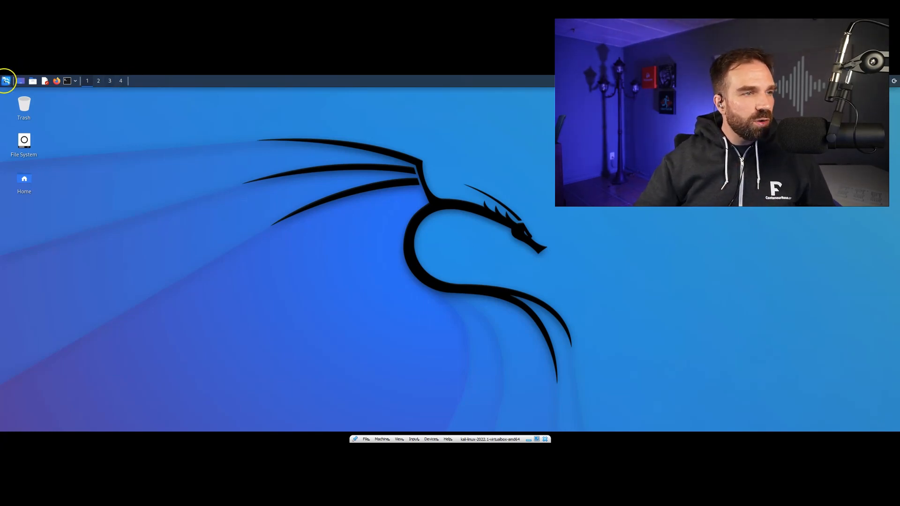
Browse Kali's applications list, including All Applications, Settings, Vulnerability Analysis, Database Assessment and Information Gathering
left_click(7, 79)
left_click(46, 129)
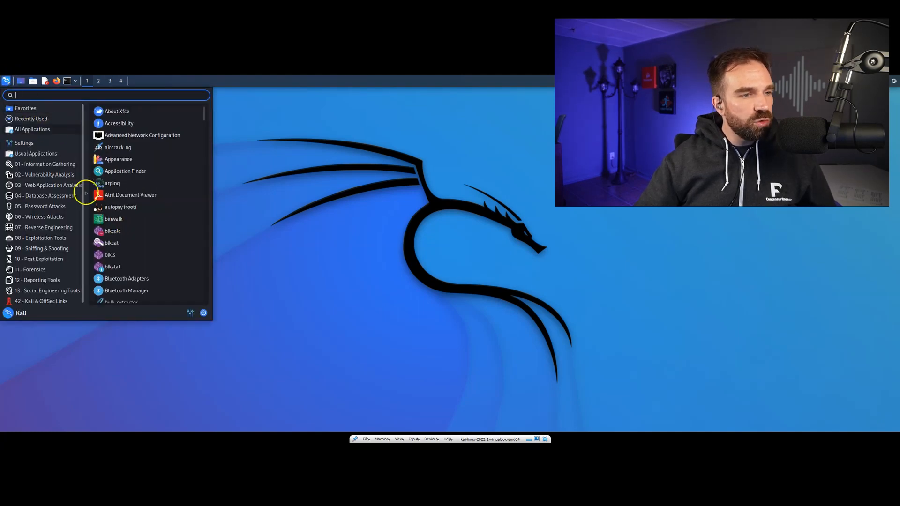
left_click(75, 185)
left_click(66, 142)
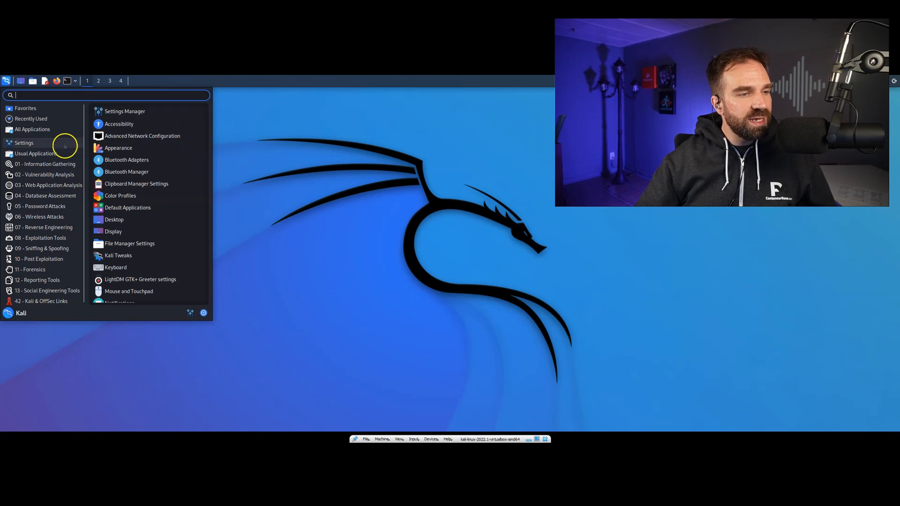
mouse_move(60, 171)
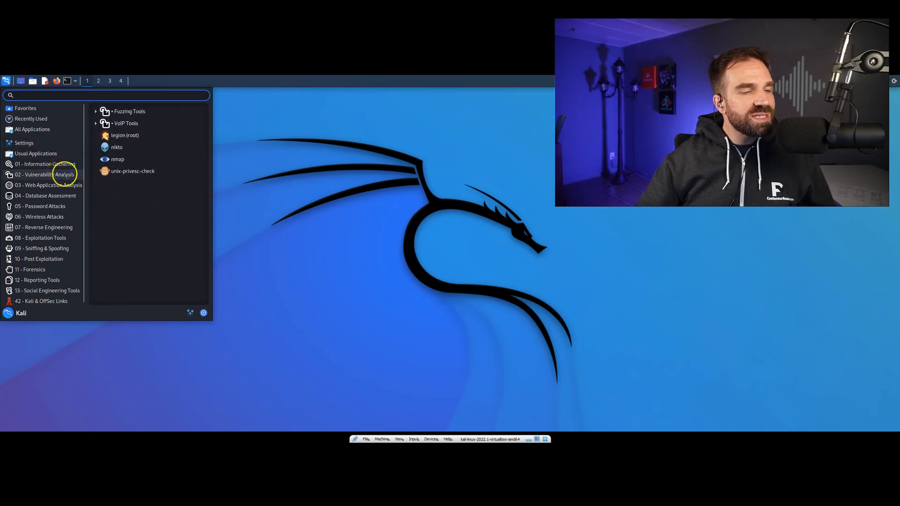
left_click(73, 193)
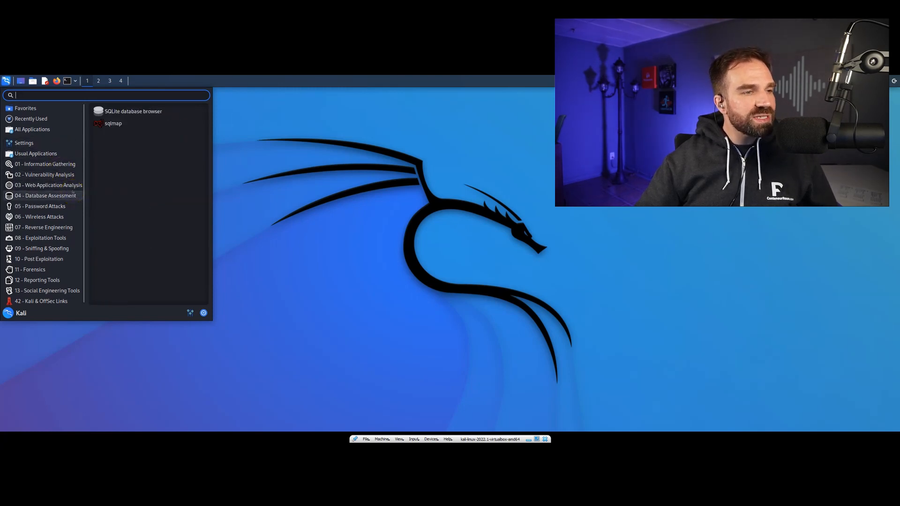
mouse_move(65, 168)
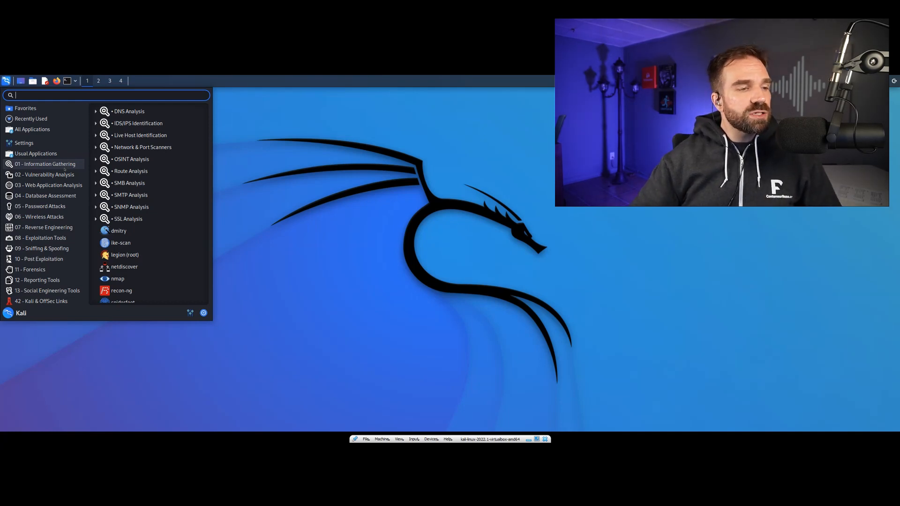
Look through the tools under Post Exploitation, Forensics, Reporting Tools, Social Engineering Tools and Kali & OffSec Links
left_click(58, 263)
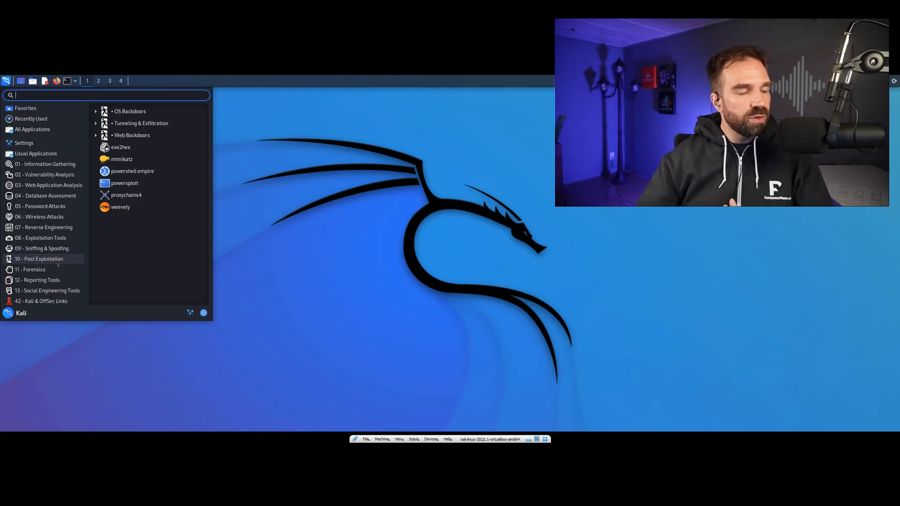
left_click(59, 269)
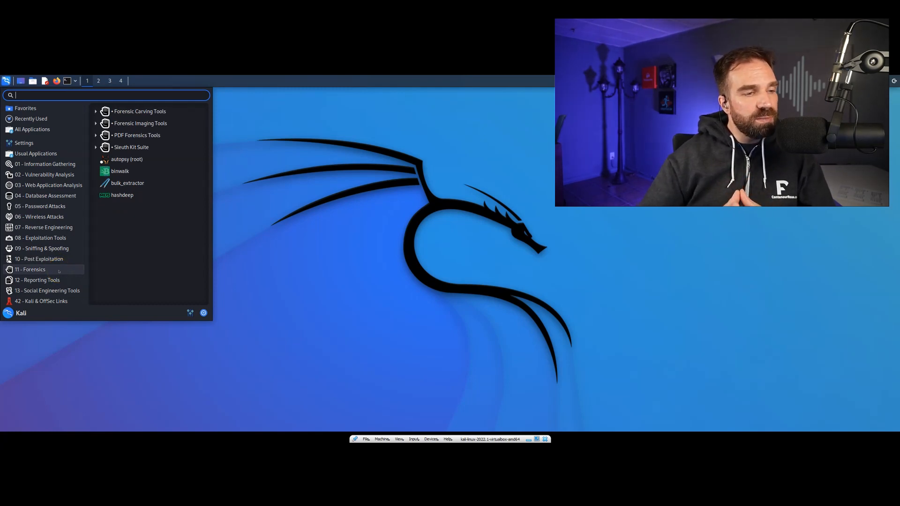
left_click(60, 280)
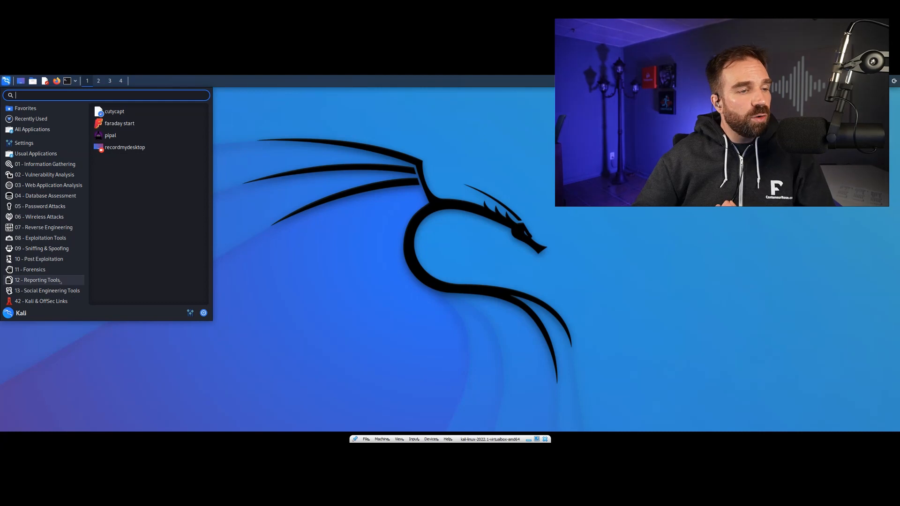
scroll(57, 280, "down", 1)
left_click(58, 290)
left_click(55, 300)
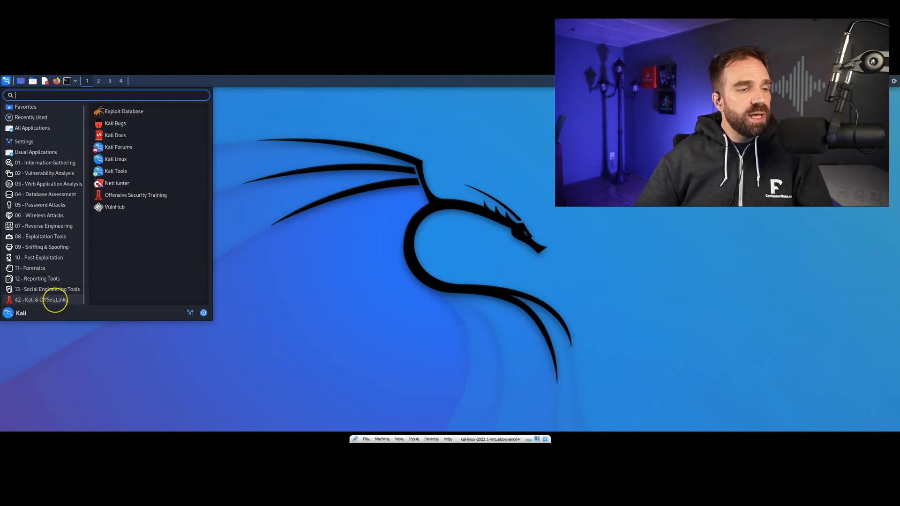